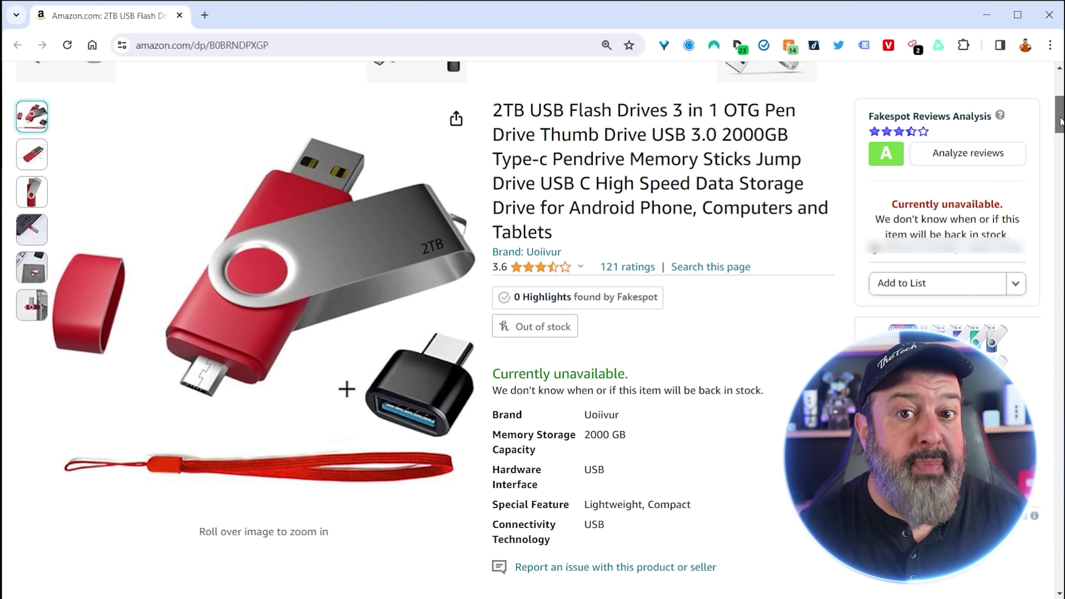
# Scroll through the drive's one-star Amazon reviews, including the '62GB disguised as 2TB' complaint
pyautogui.moveTo(1061, 122); pyautogui.dragTo(1060, 126)
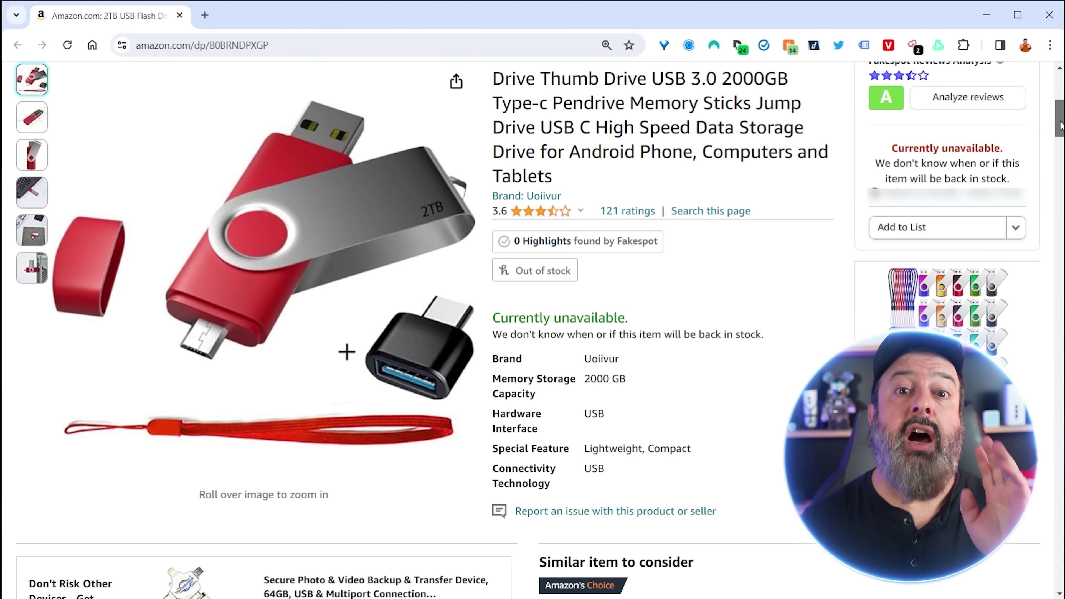
pyautogui.scroll(-6, 1060, 125)
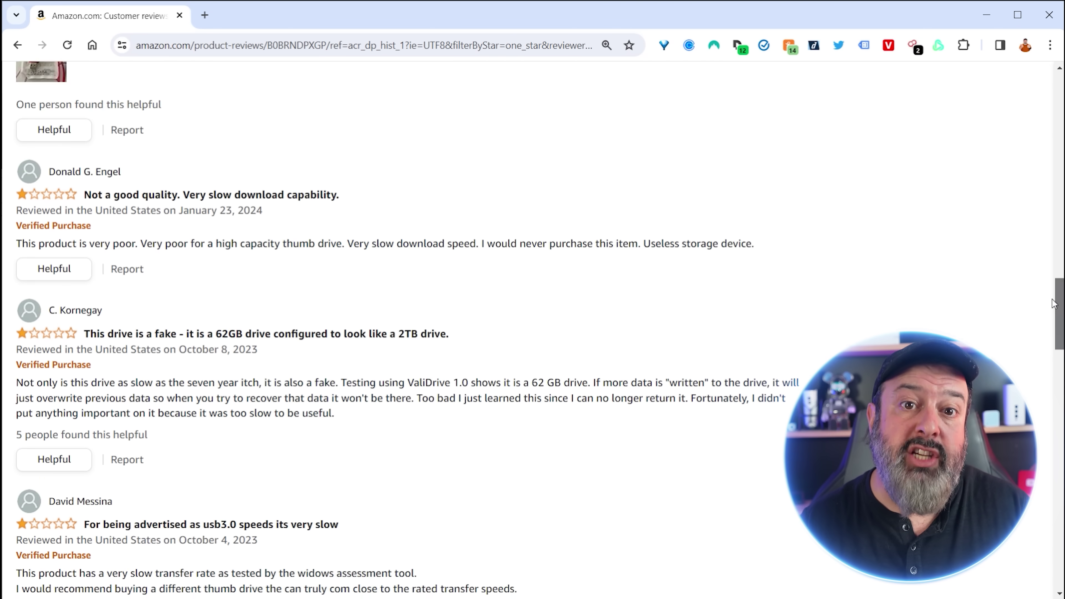
pyautogui.scroll(-6, 1053, 314)
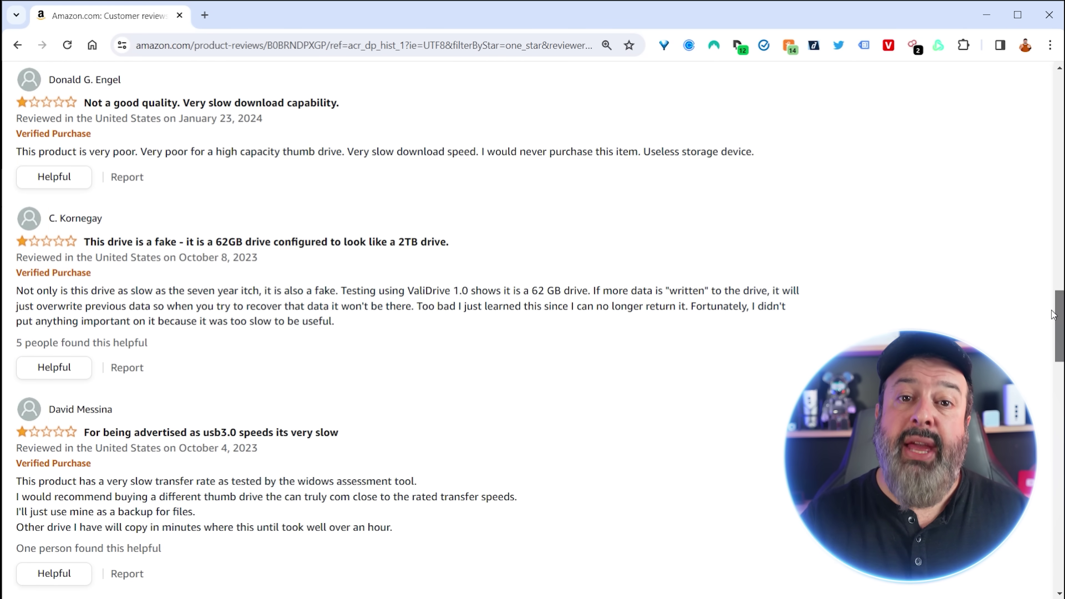
pyautogui.moveTo(1052, 314); pyautogui.dragTo(1052, 324)
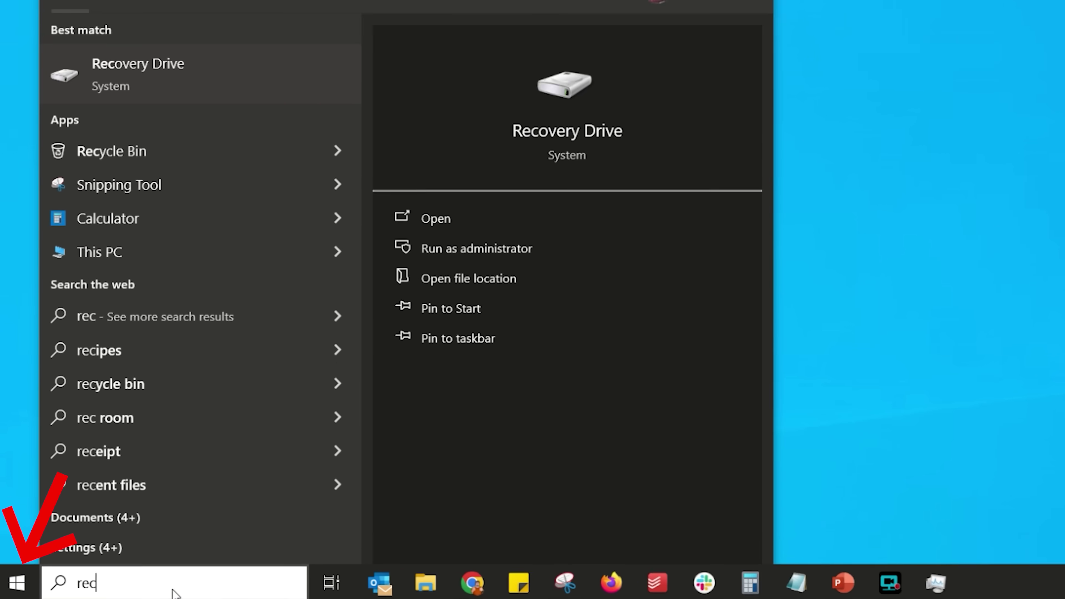
# Search Windows for 'recovery' to bring up the Recovery Drive app
pyautogui.write('overy')
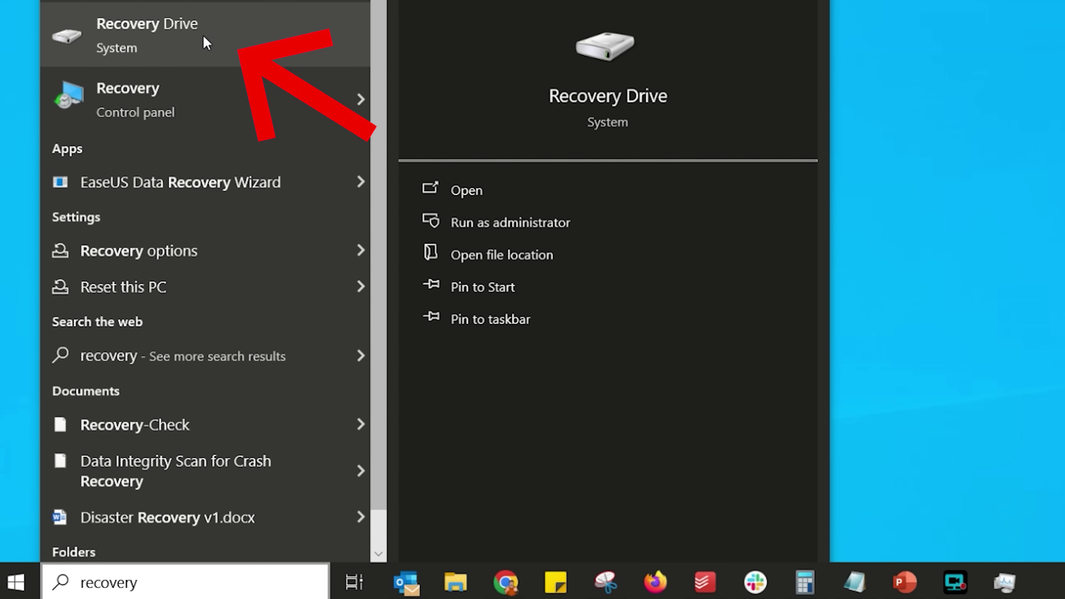
# Create a recovery drive on the KINGSTON D: drive with system files backed up
pyautogui.click(203, 36)
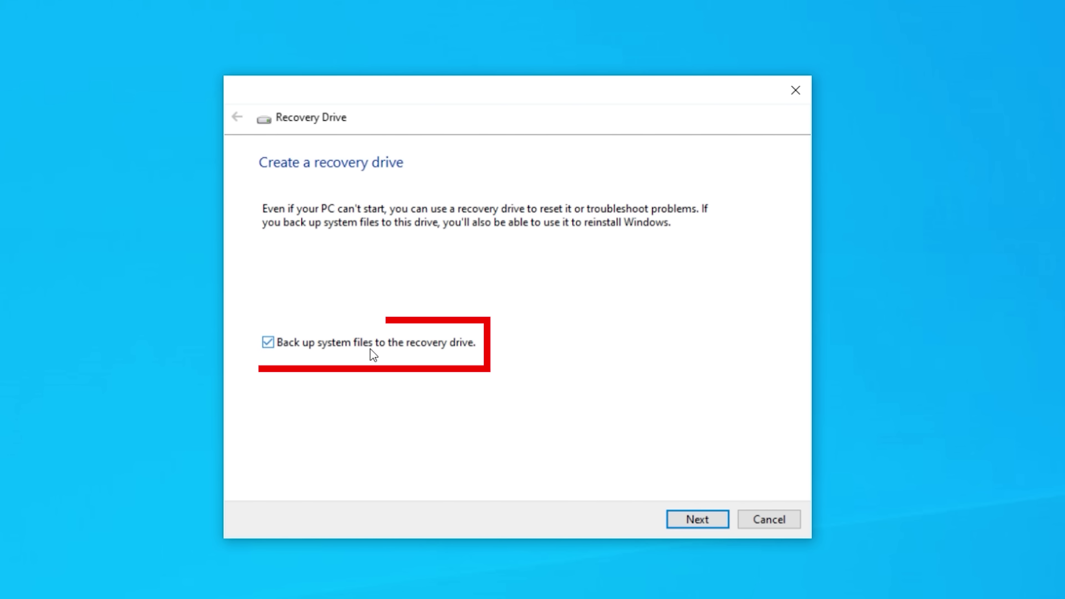
pyautogui.click(697, 520)
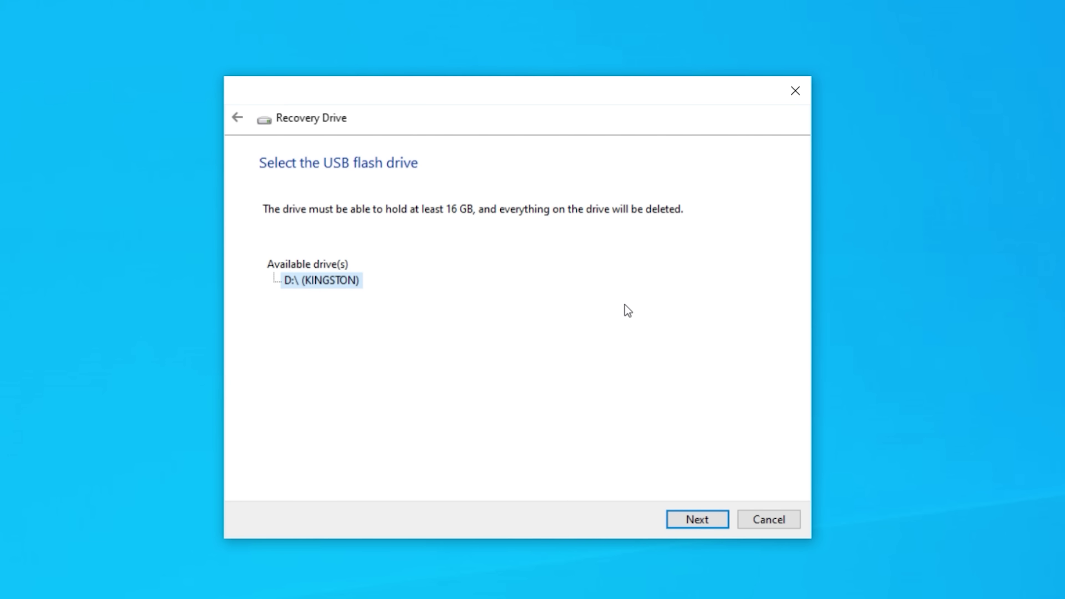
pyautogui.click(693, 523)
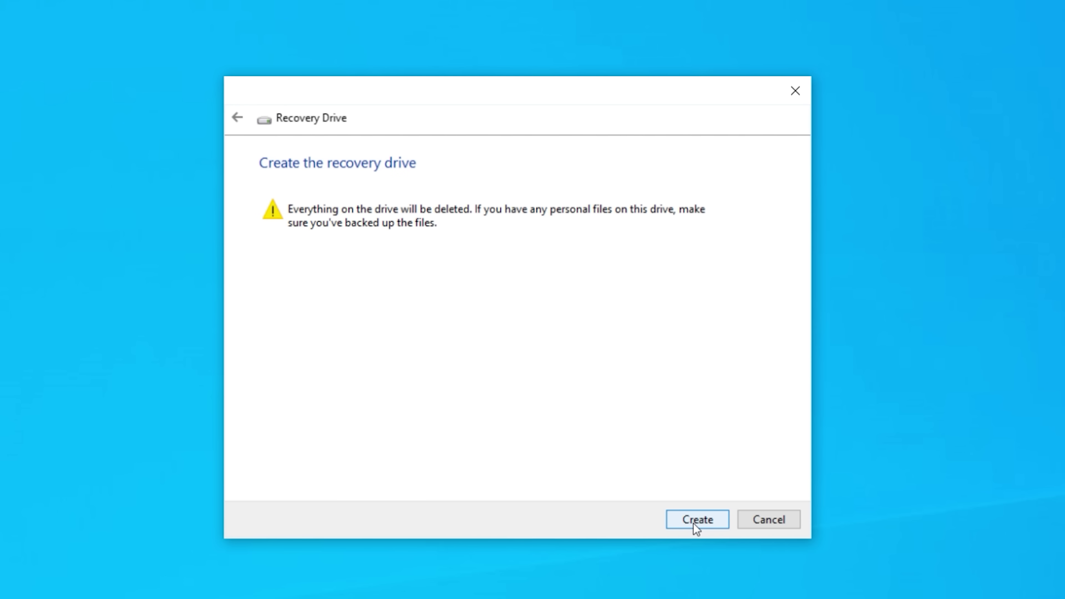
pyautogui.click(693, 524)
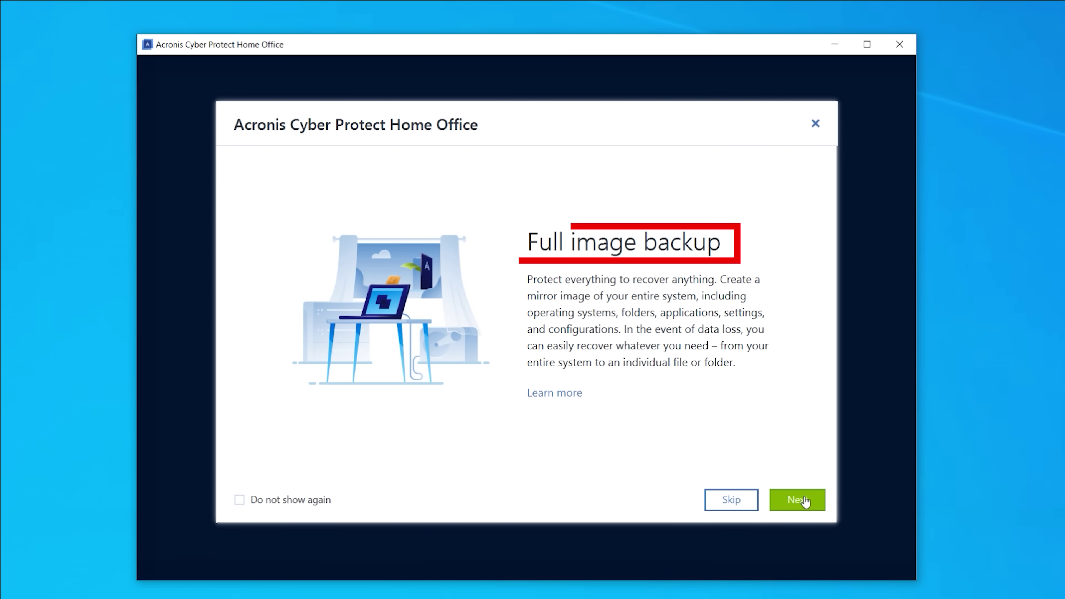
# Go through the Acronis intro pages on image backup, cloud downloads and disk cloning to reach Backups
pyautogui.click(797, 499)
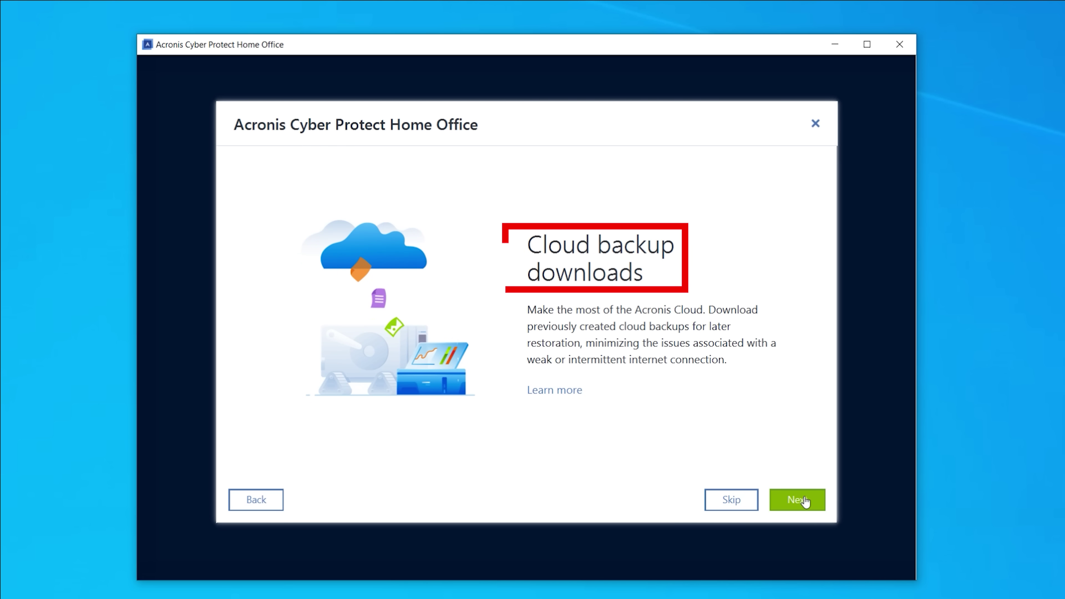
pyautogui.click(797, 500)
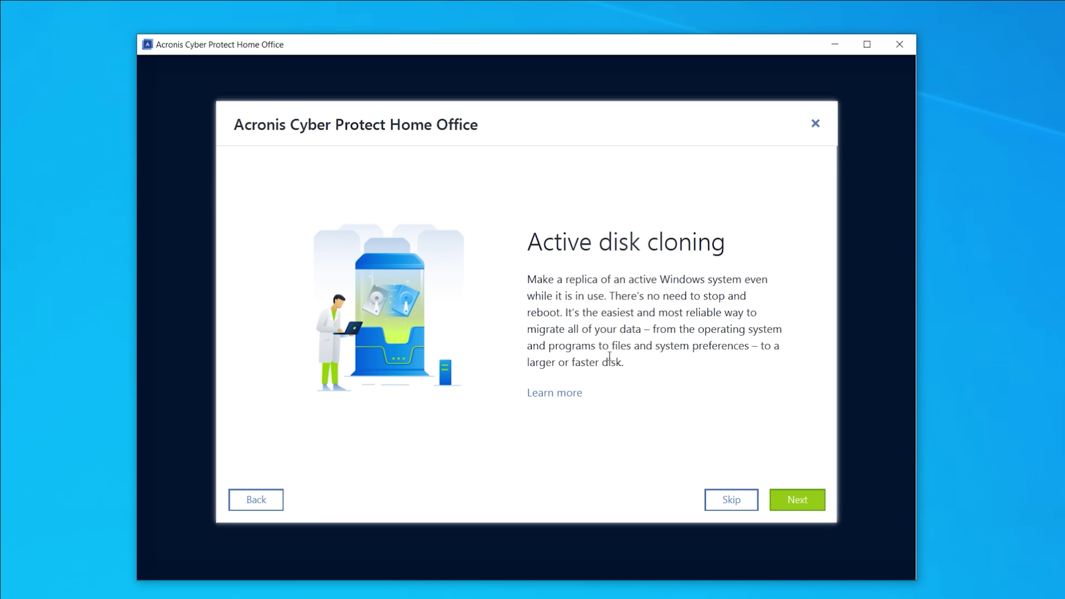
pyautogui.click(809, 503)
pyautogui.click(810, 503)
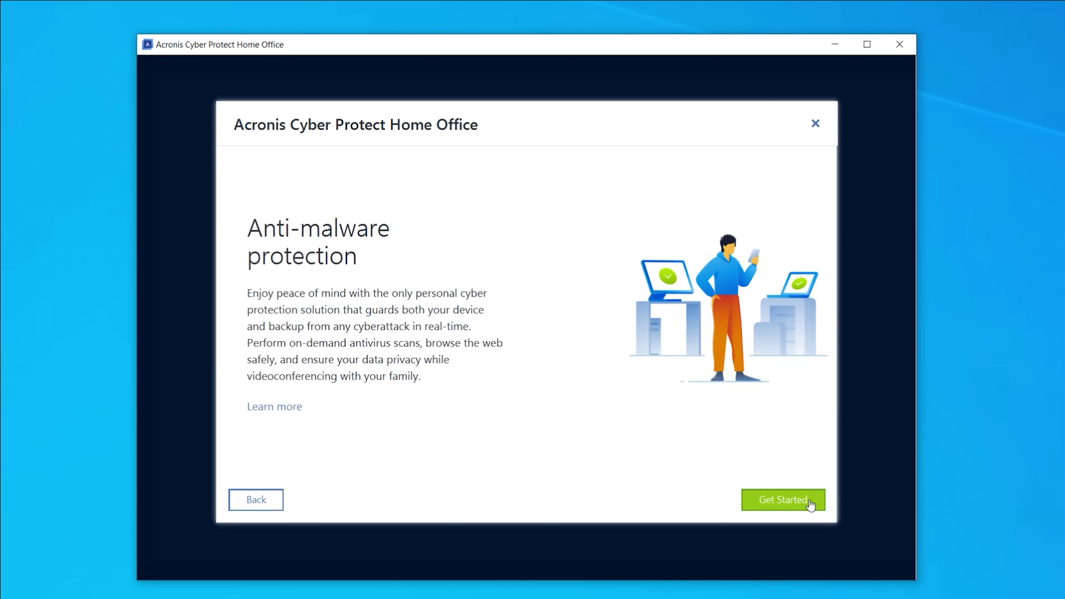
pyautogui.click(810, 501)
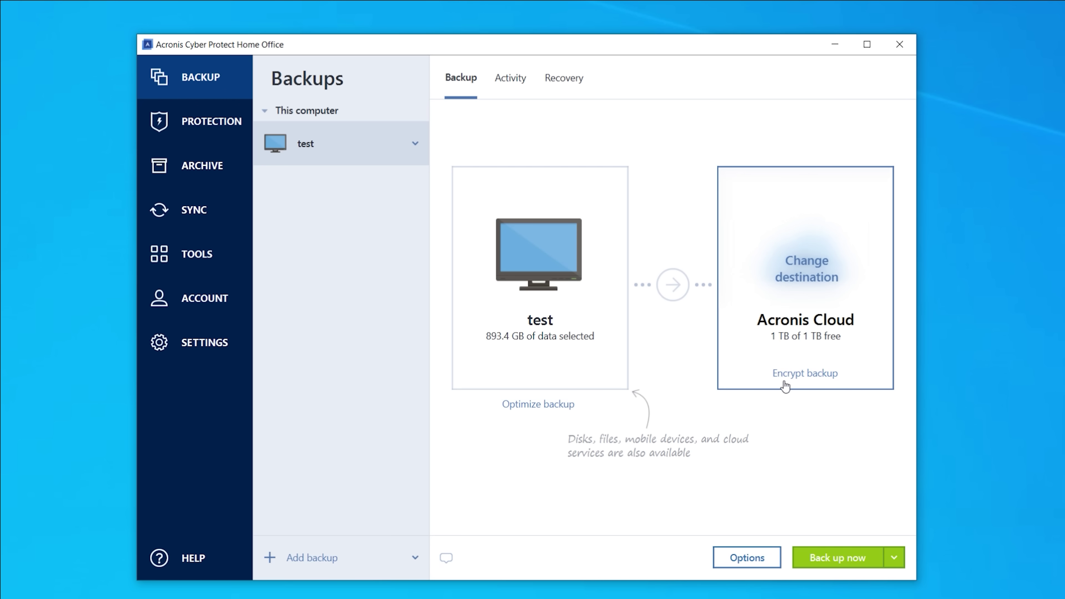
# Look at backup encryption without setting a password, then view alternative backup destinations
pyautogui.click(815, 375)
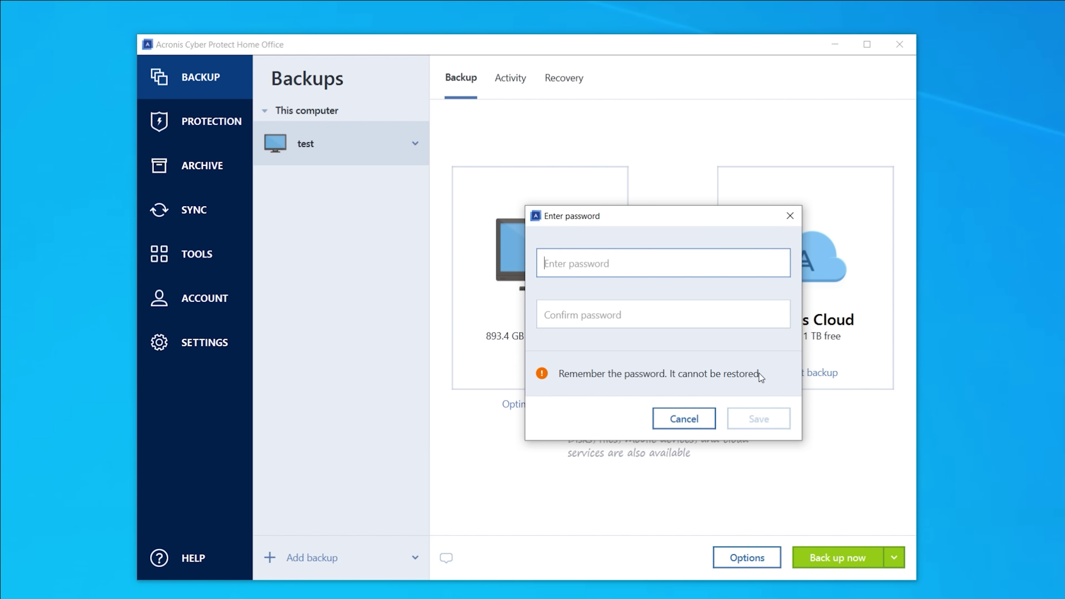
pyautogui.click(690, 423)
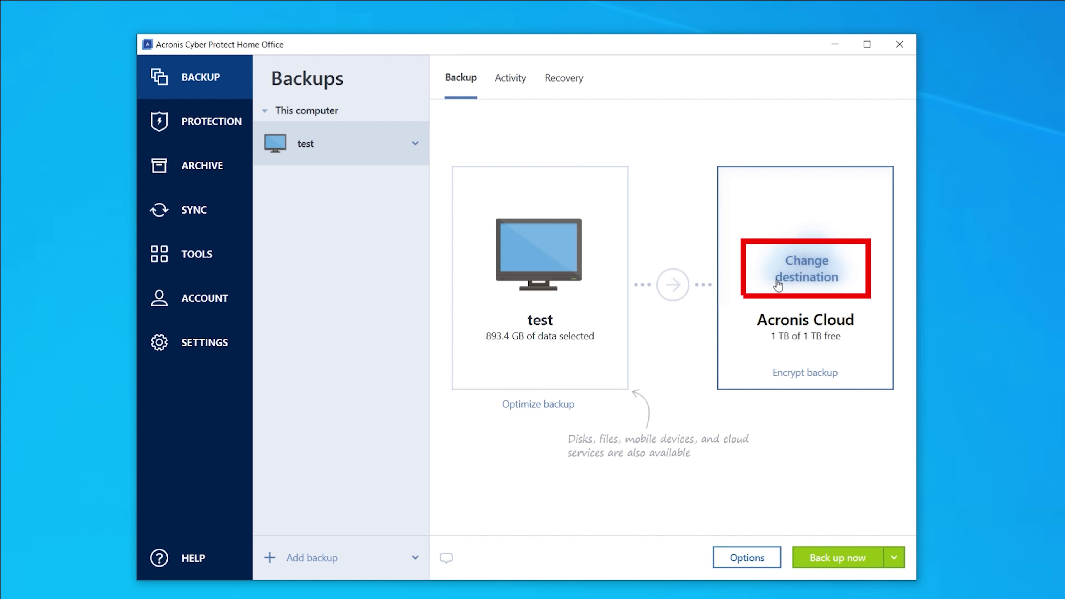
pyautogui.click(775, 280)
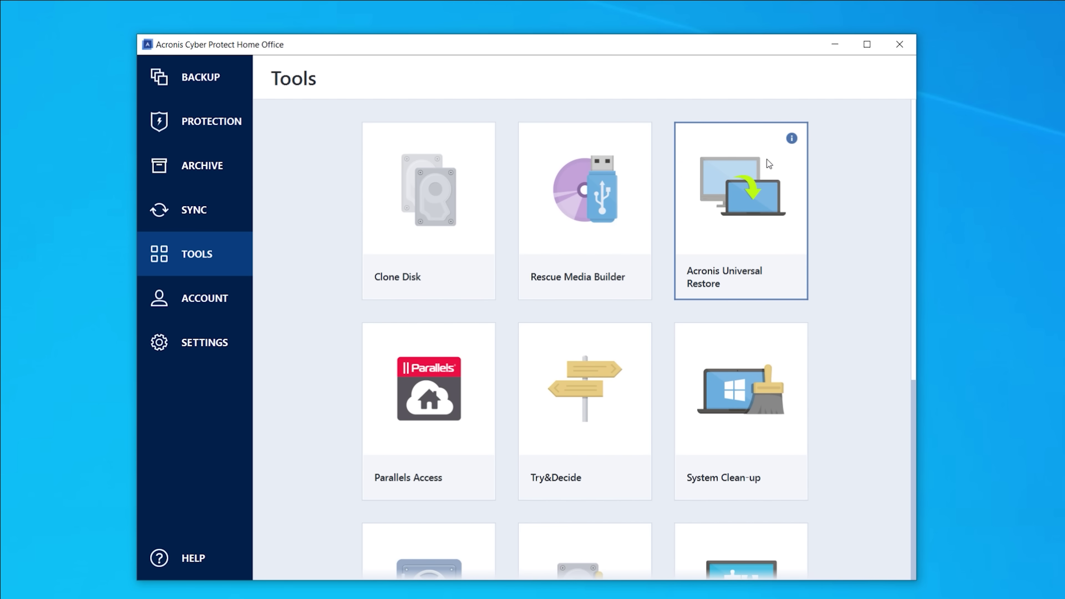
# Launch the Clone Disk Wizard from the Acronis Tools page
pyautogui.click(453, 227)
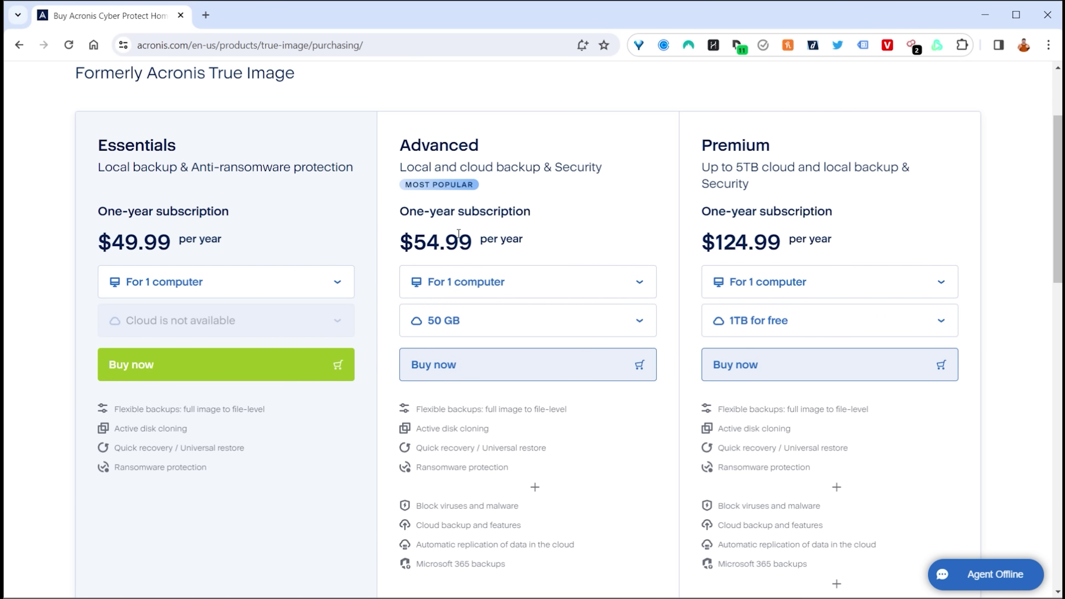
# Highlight the Advanced $54.99 and Premium $124.99 yearly prices, then scroll to compare features
pyautogui.moveTo(399, 243); pyautogui.dragTo(473, 247)
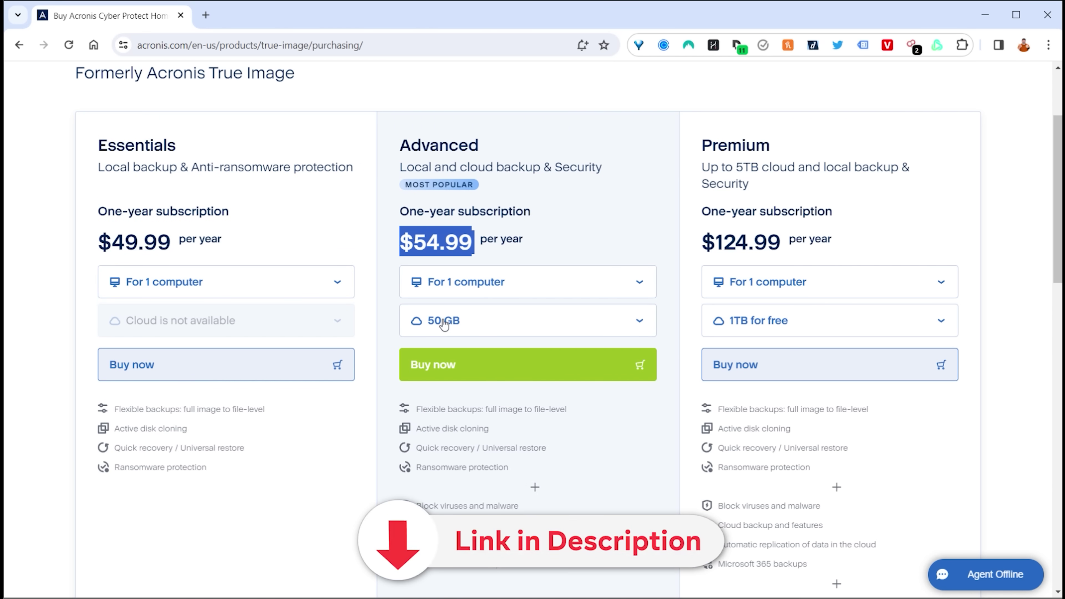
pyautogui.moveTo(700, 242); pyautogui.dragTo(860, 273)
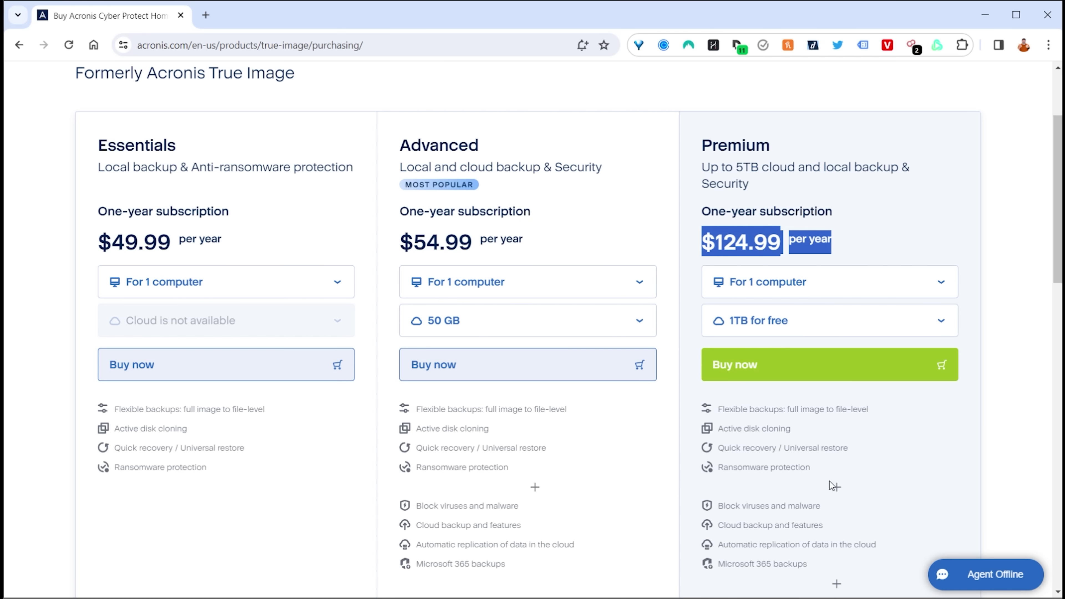
pyautogui.scroll(-3, 832, 487)
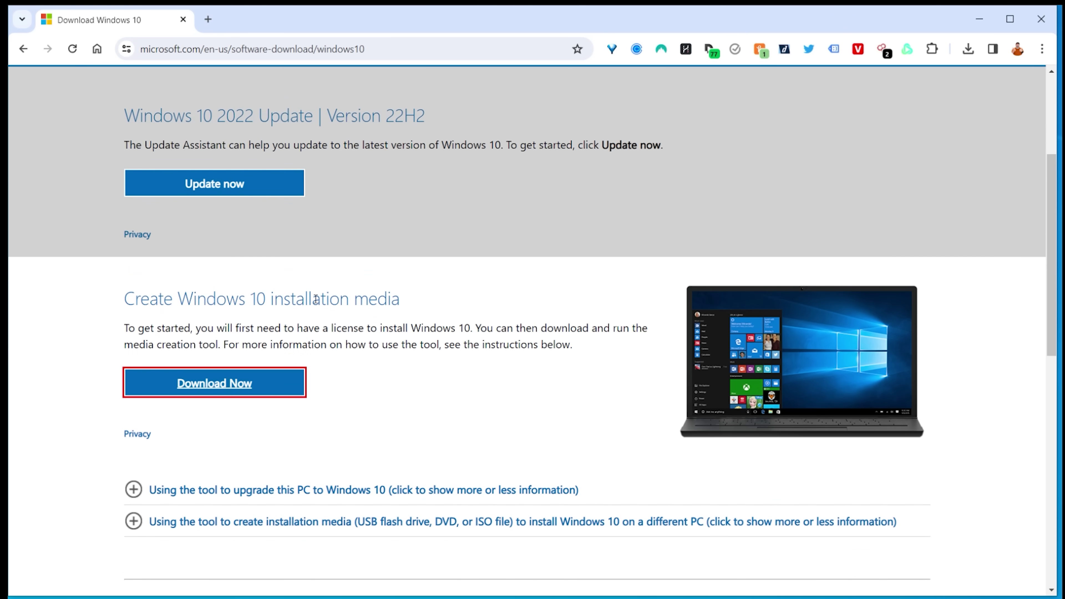
# Download the Windows 10 Media Creation Tool into the Windows Media folder
pyautogui.moveTo(270, 300); pyautogui.dragTo(409, 302)
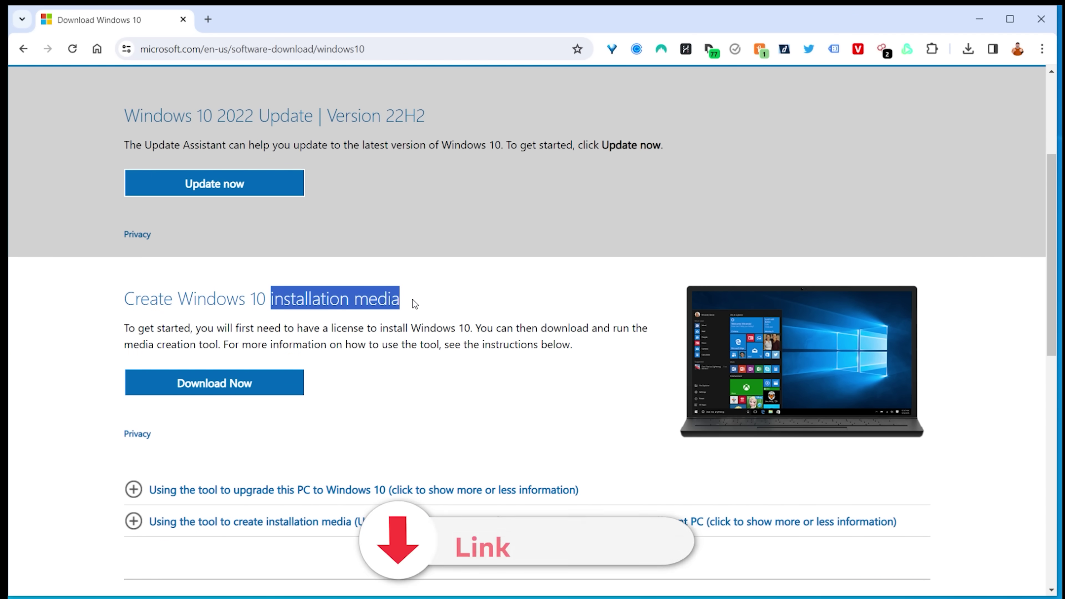
pyautogui.click(413, 329)
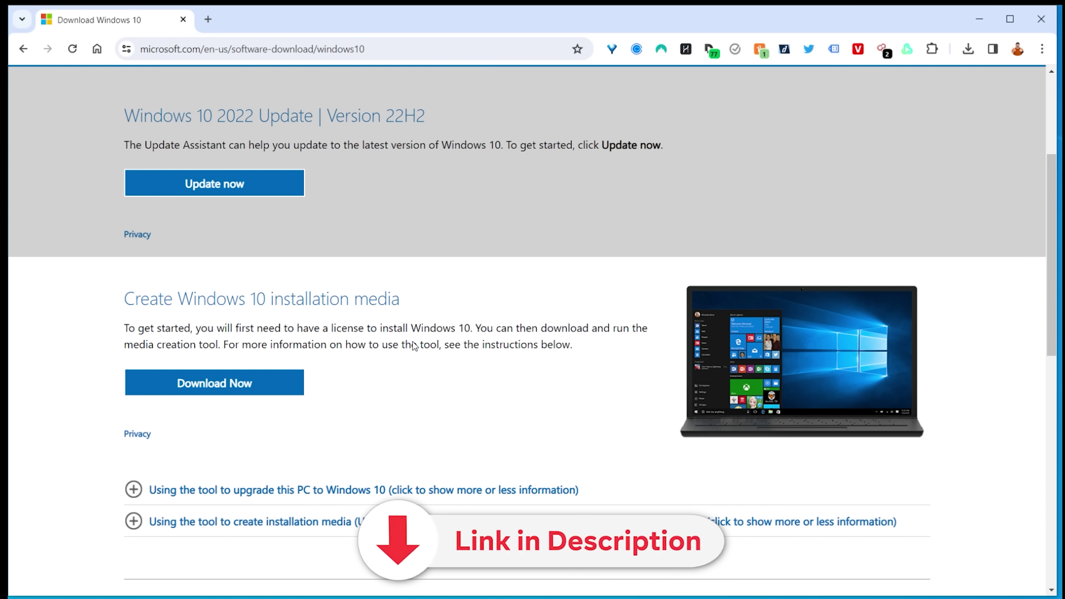
pyautogui.click(245, 395)
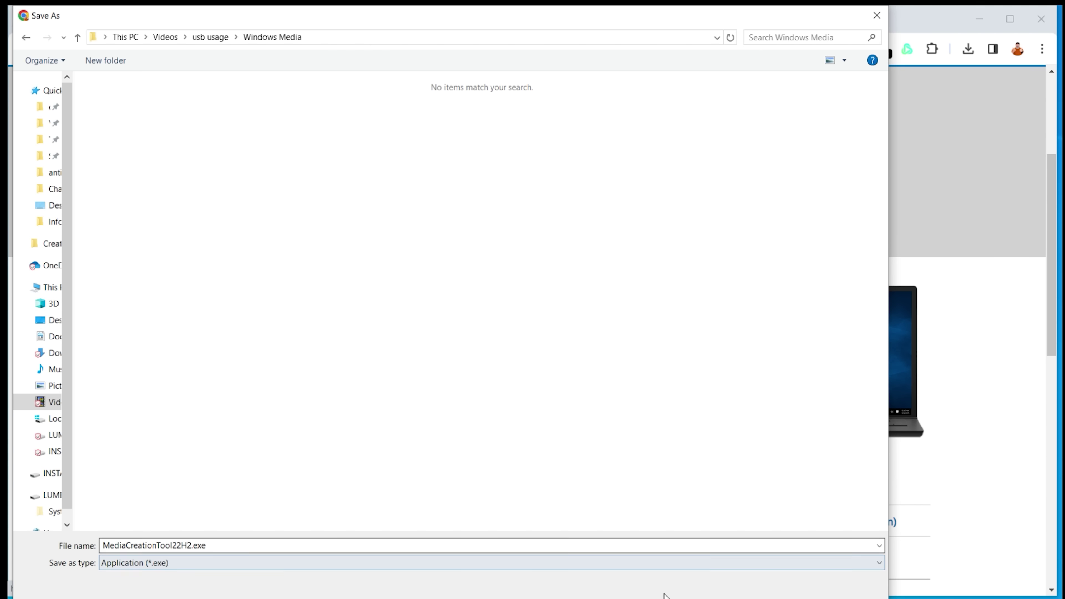
pyautogui.press('Return')
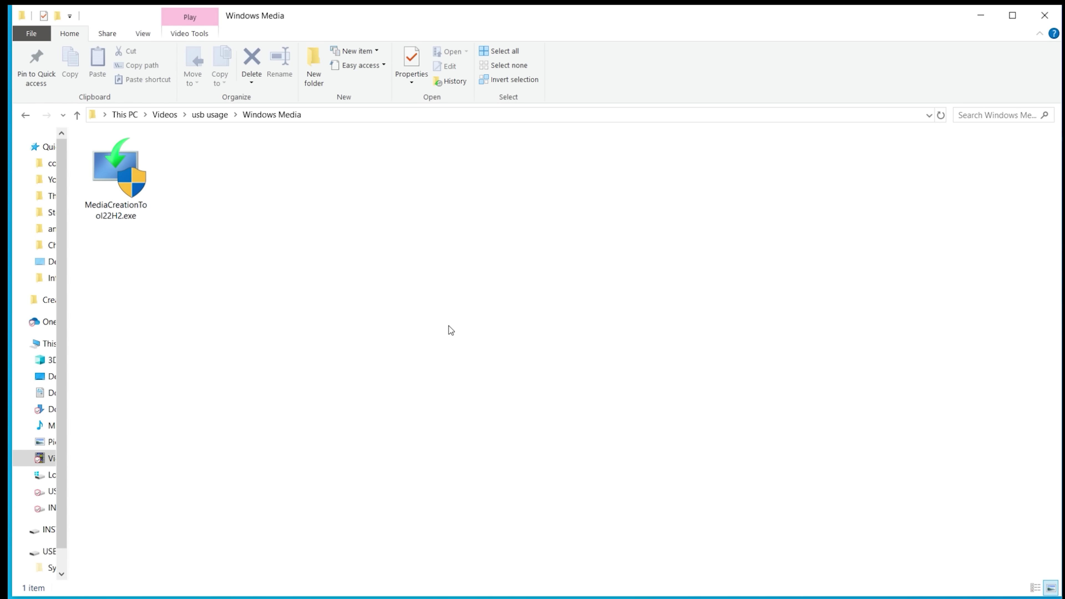
# Run MediaCreationTool22H2.exe and accept the Windows 10 licence terms
pyautogui.doubleClick(128, 185)
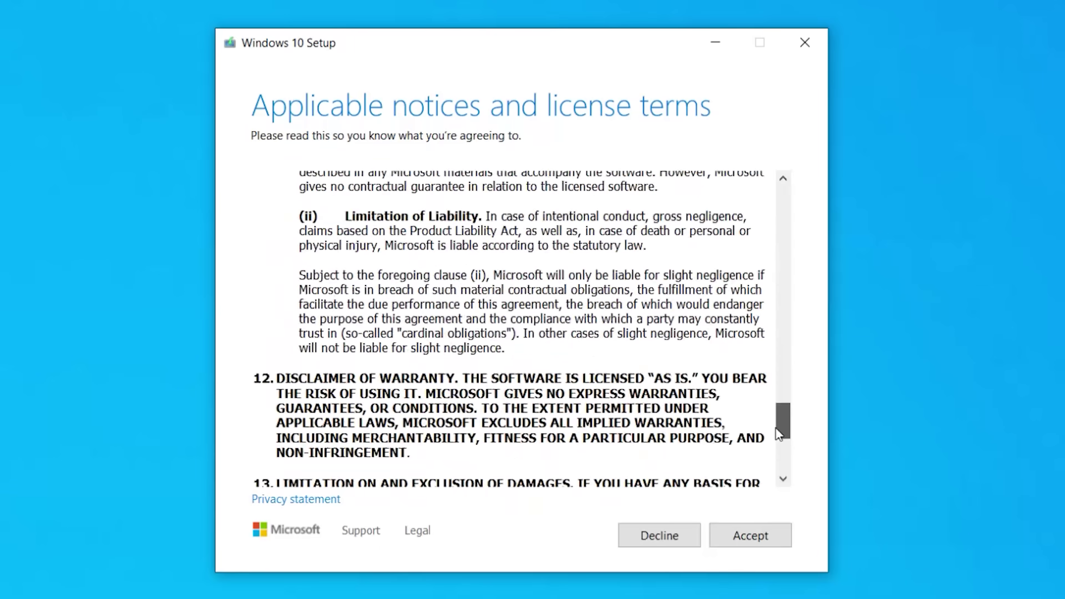
pyautogui.scroll(-6, 773, 515)
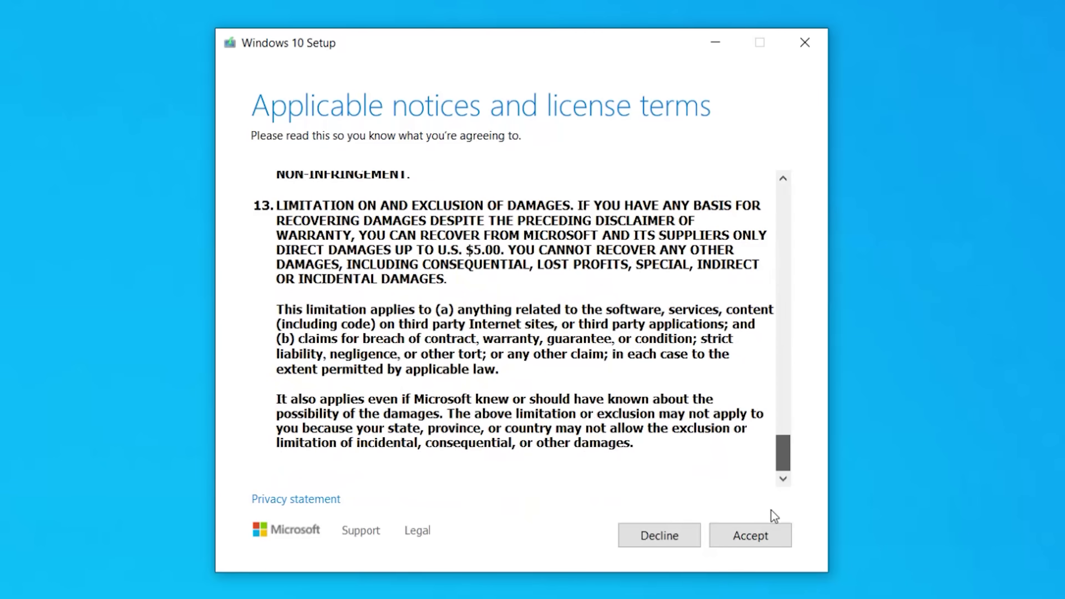
pyautogui.click(758, 545)
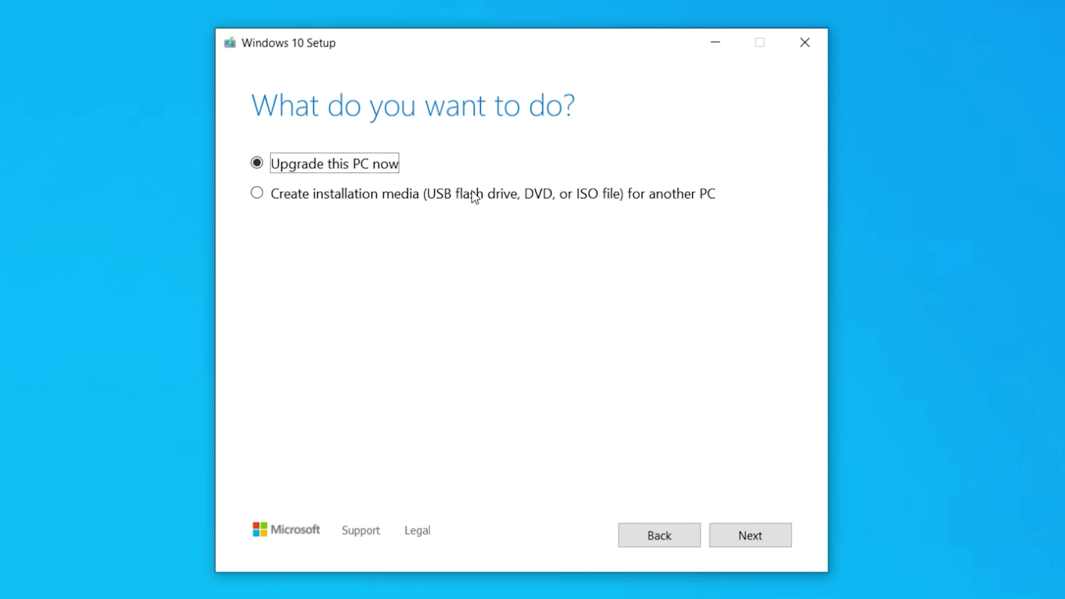
# Write Windows 10 installation media to USB drive D: using the recommended language and edition
pyautogui.click(426, 195)
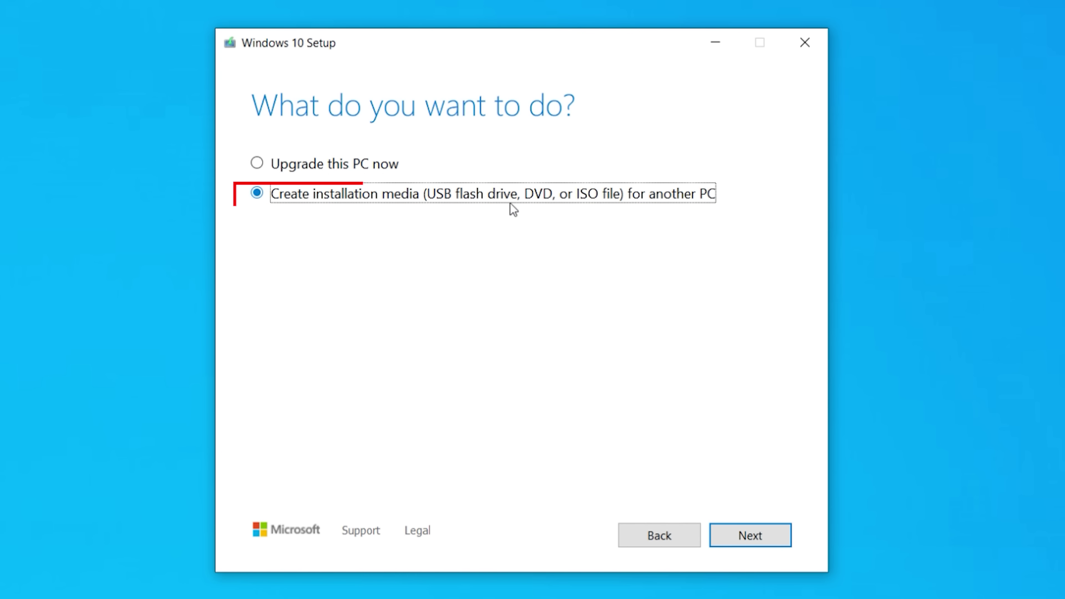
pyautogui.click(775, 538)
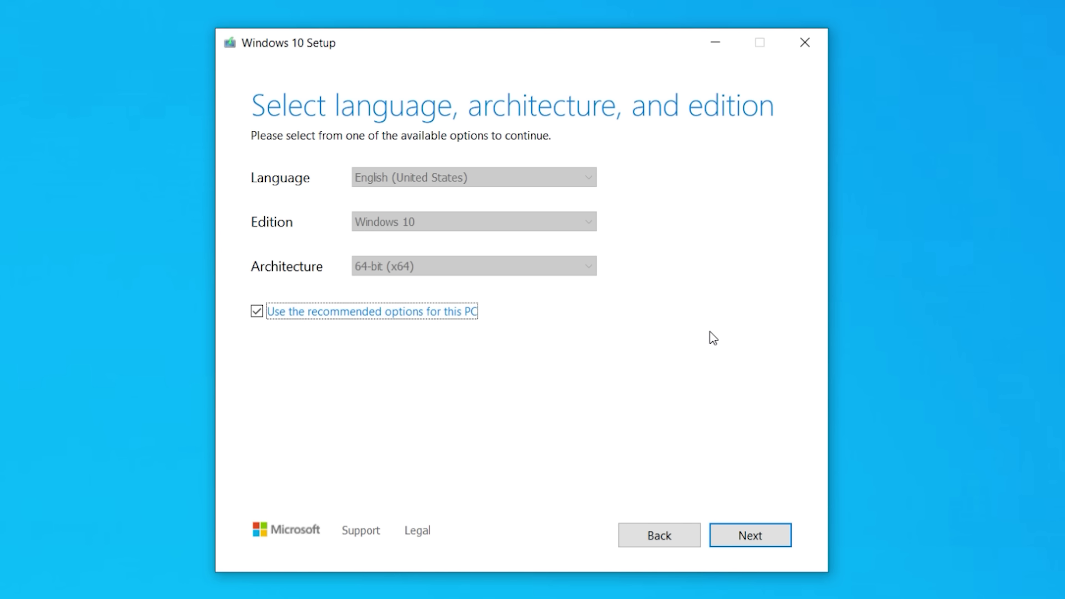
pyautogui.click(762, 537)
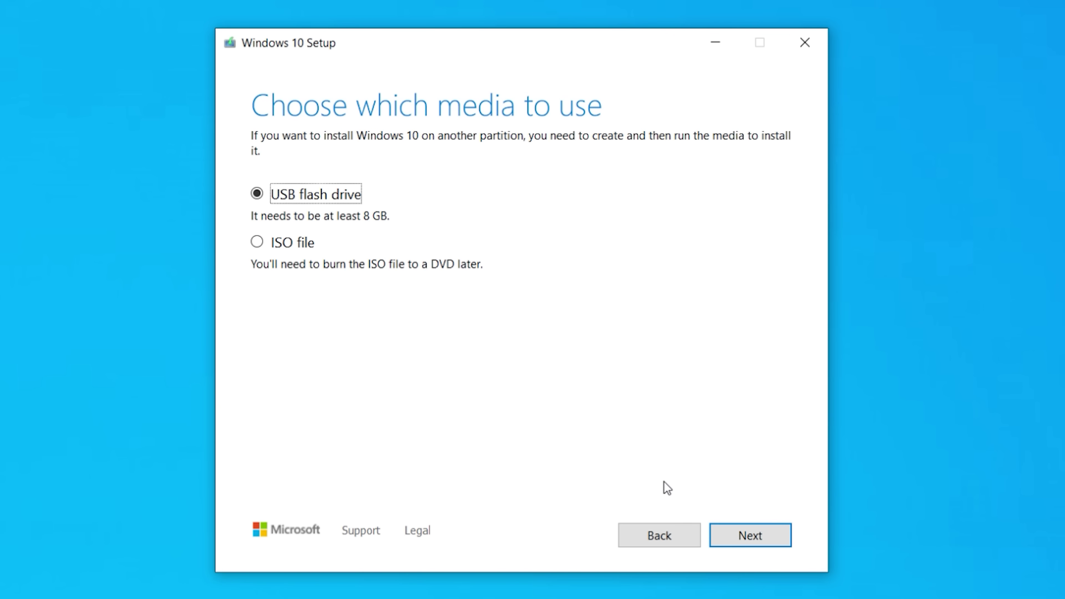
pyautogui.click(759, 537)
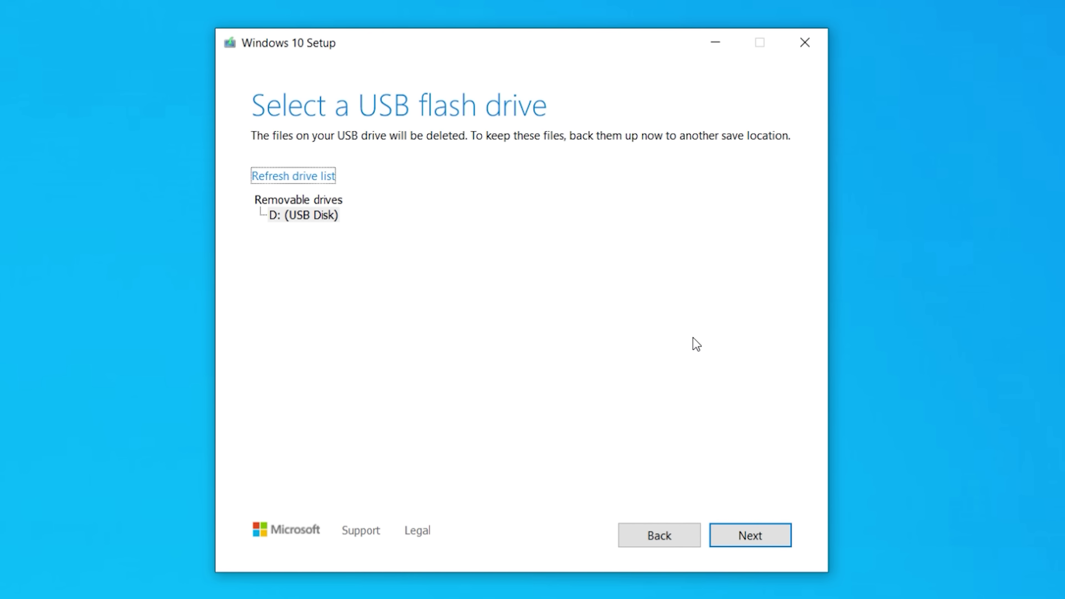
pyautogui.click(759, 536)
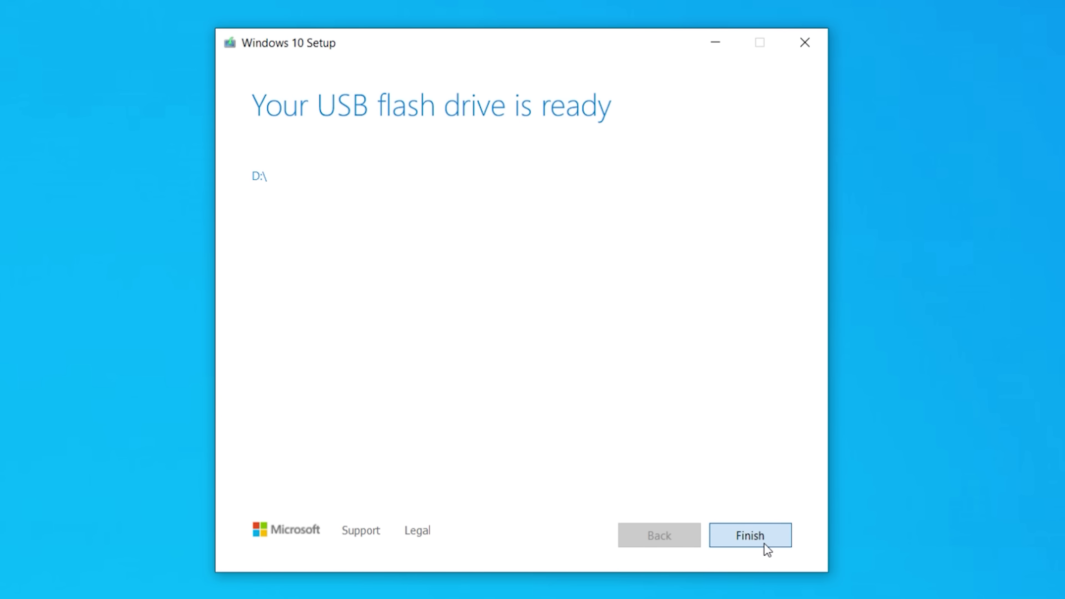
pyautogui.click(764, 545)
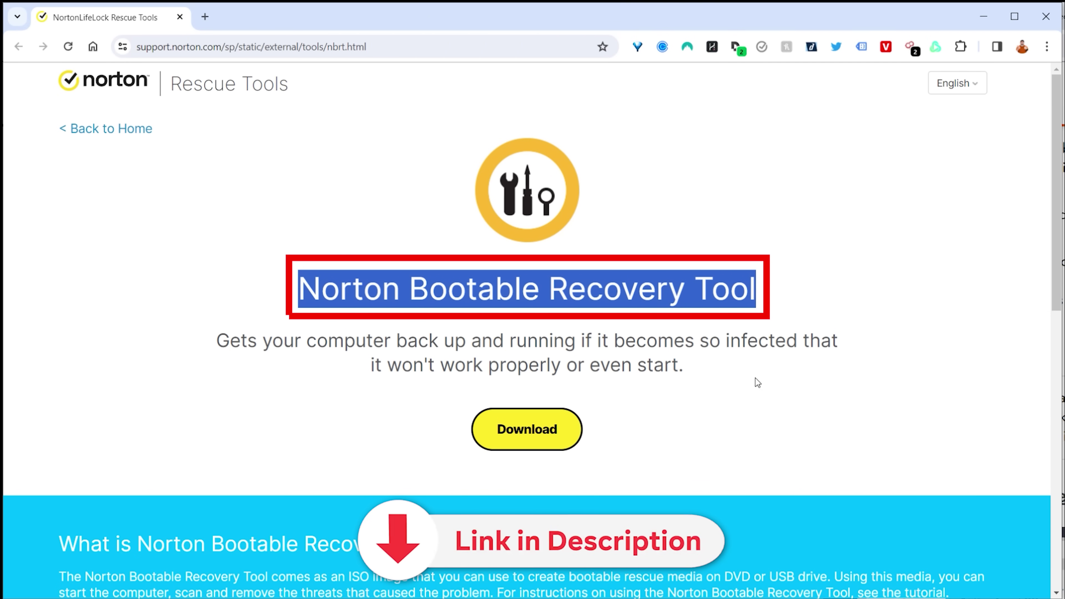
# Start the Norton Bootable Recovery Tool ISO download and highlight the note about burning bootable media
pyautogui.click(523, 436)
pyautogui.scroll(-1, 775, 361)
pyautogui.scroll(-10, 775, 361)
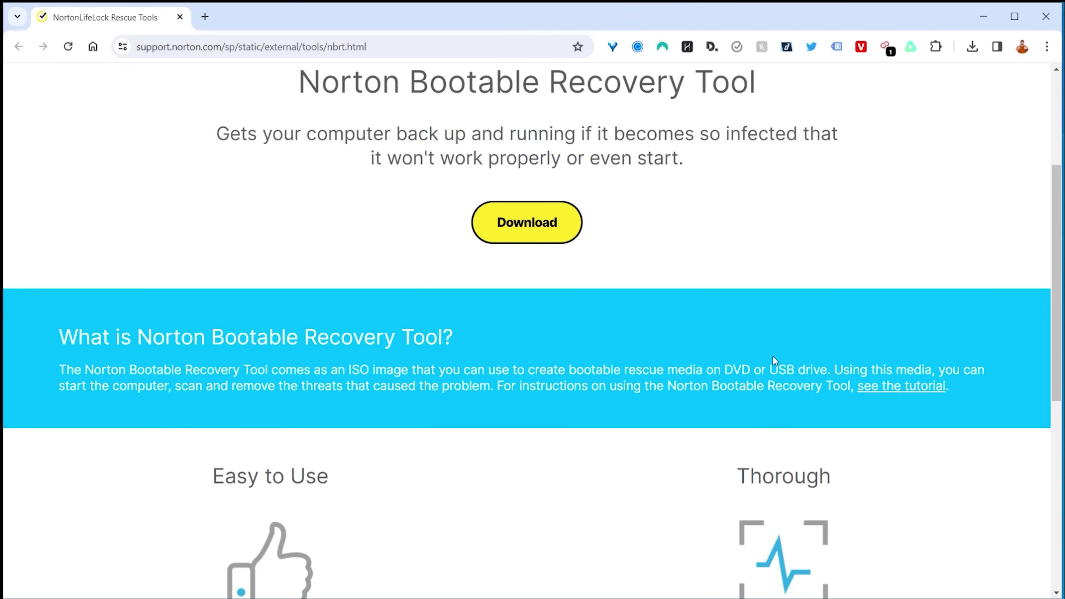
pyautogui.scroll(-3, 846, 365)
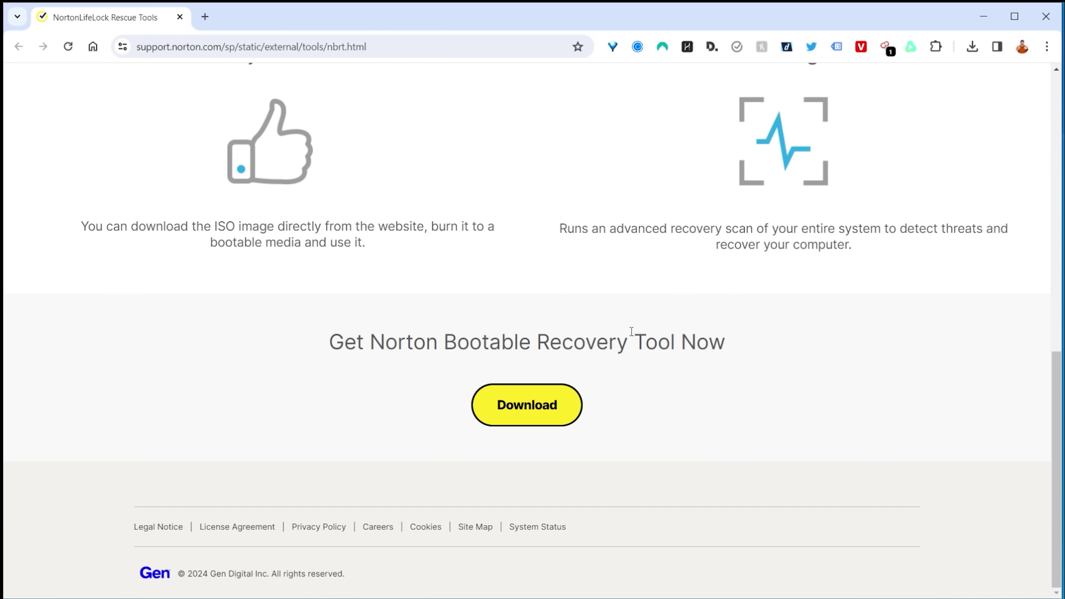
pyautogui.moveTo(434, 227); pyautogui.dragTo(443, 252)
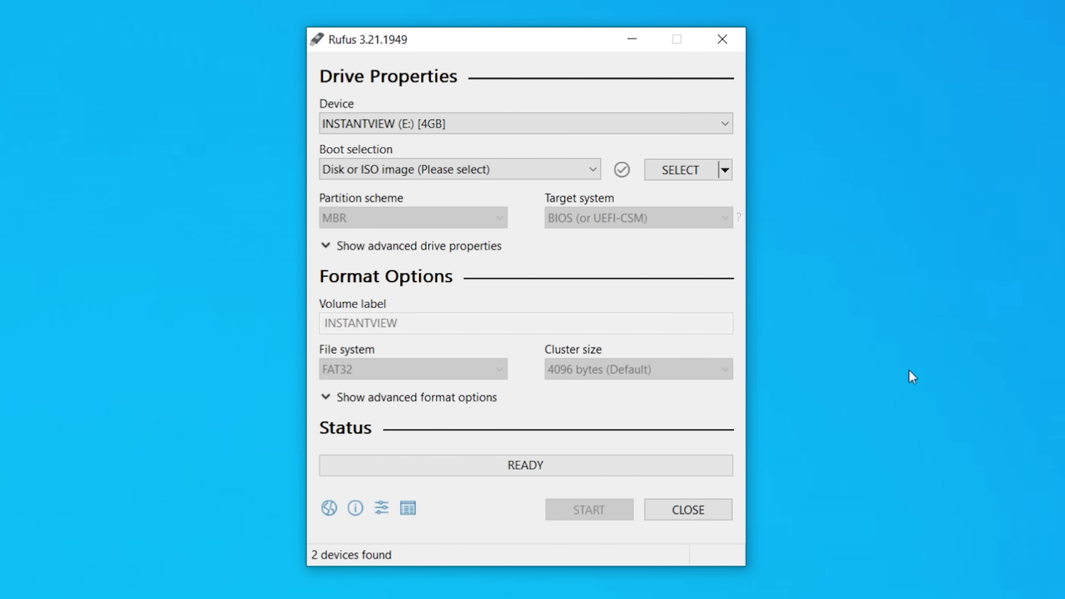
# Target the 8 GB TMRESCUE (D:) drive and load nbrt.iso as the boot image
pyautogui.click(436, 119)
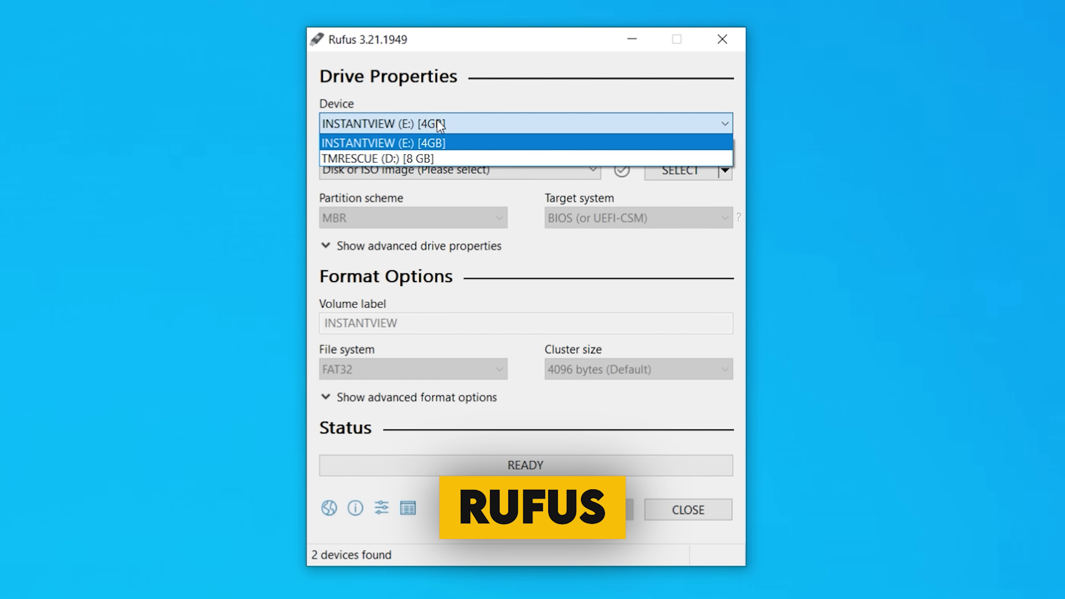
pyautogui.click(429, 159)
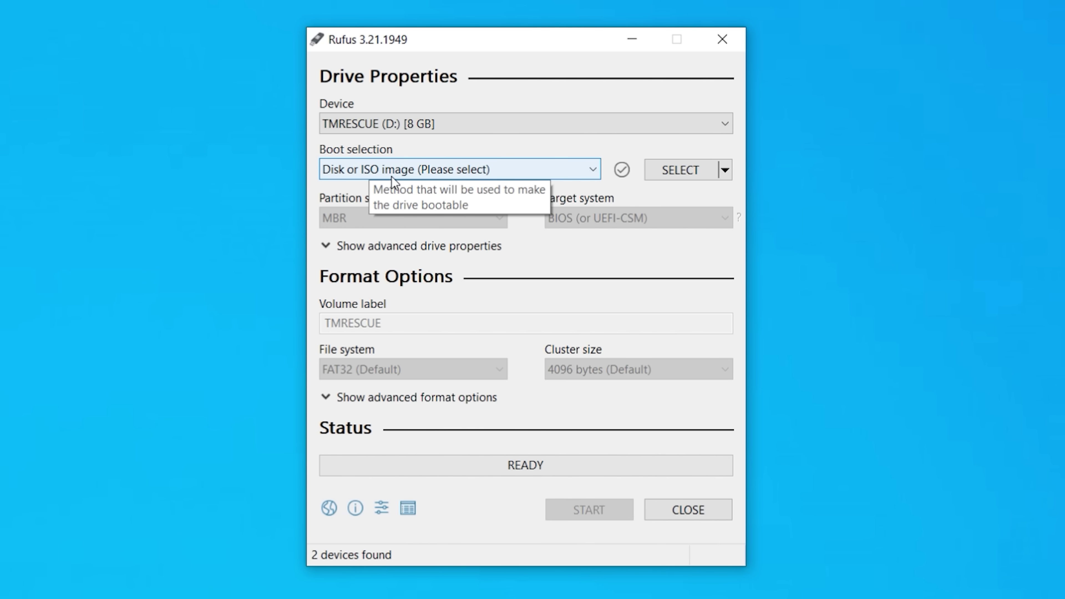
pyautogui.click(683, 172)
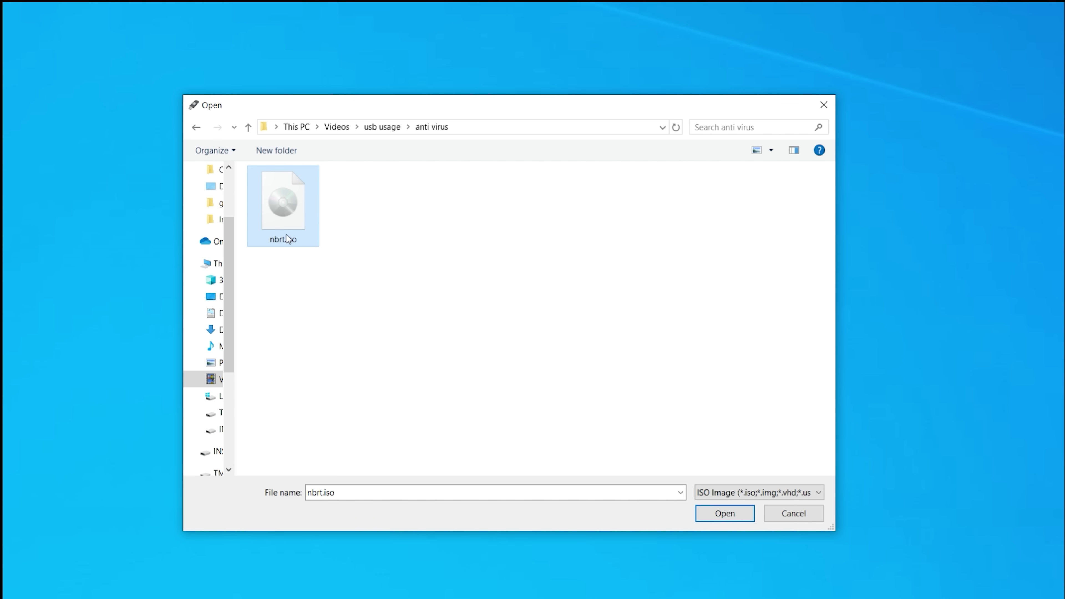
pyautogui.doubleClick(291, 202)
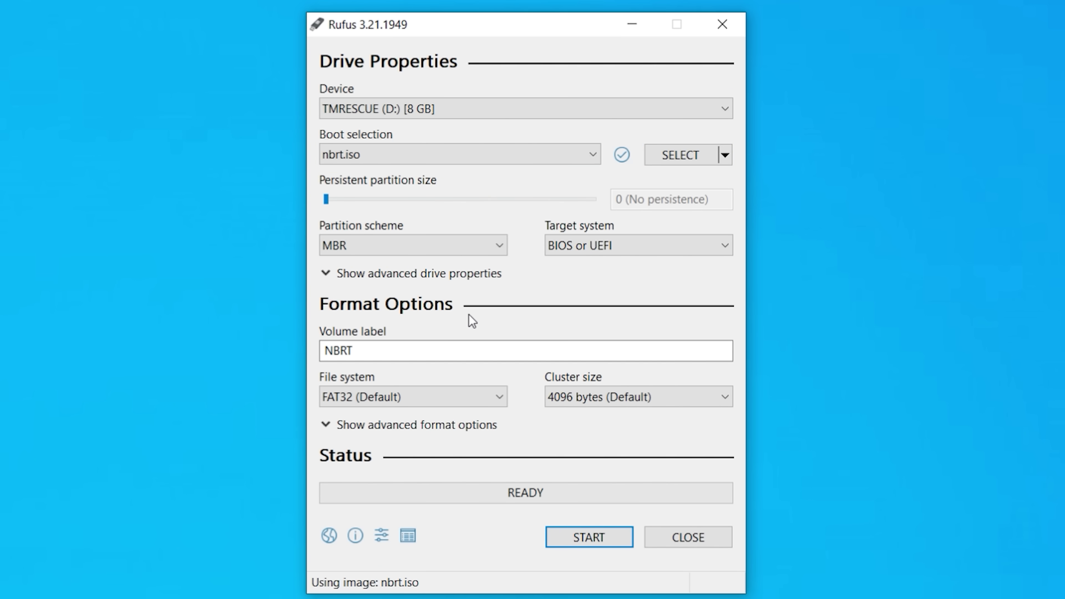
# Change the volume label from NBRT to 'Anti Virus' and start the write
pyautogui.doubleClick(416, 352)
pyautogui.write('Anti')
pyautogui.press('BackSpace')
pyautogui.press('BackSpace')
pyautogui.press('BackSpace')
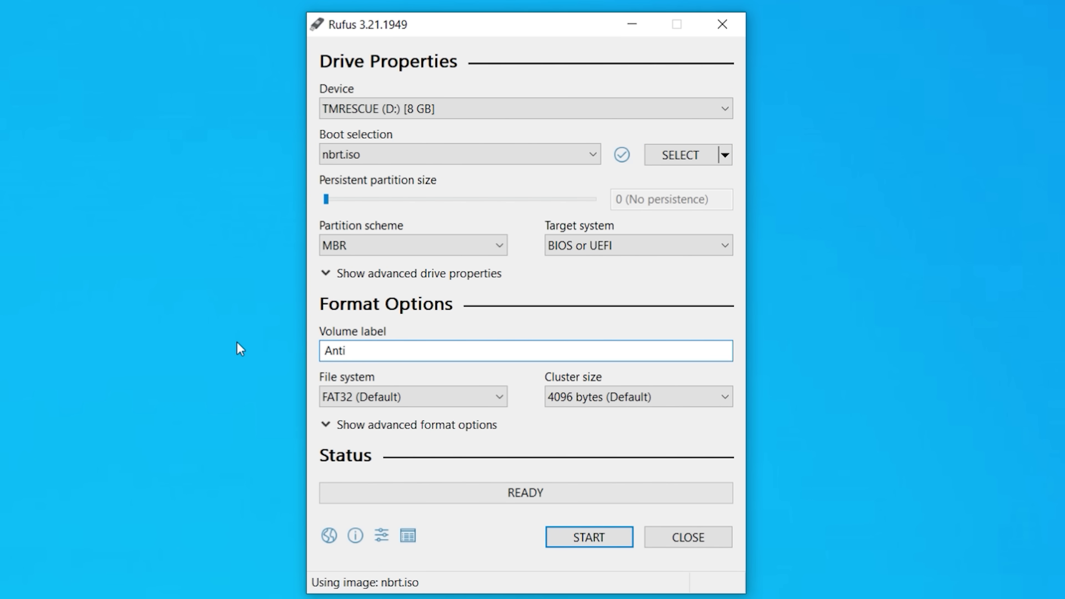
pyautogui.press('BackSpace')
pyautogui.write('Anti Virus')
pyautogui.click(610, 538)
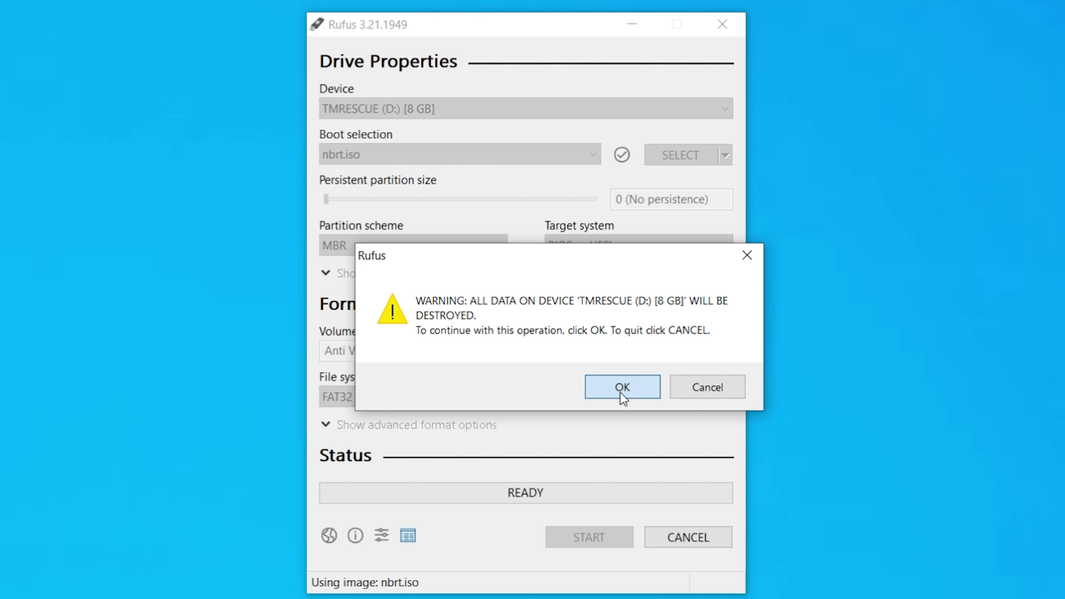
# Accept the warning that all data on TMRESCUE (D:) will be destroyed
pyautogui.click(623, 388)
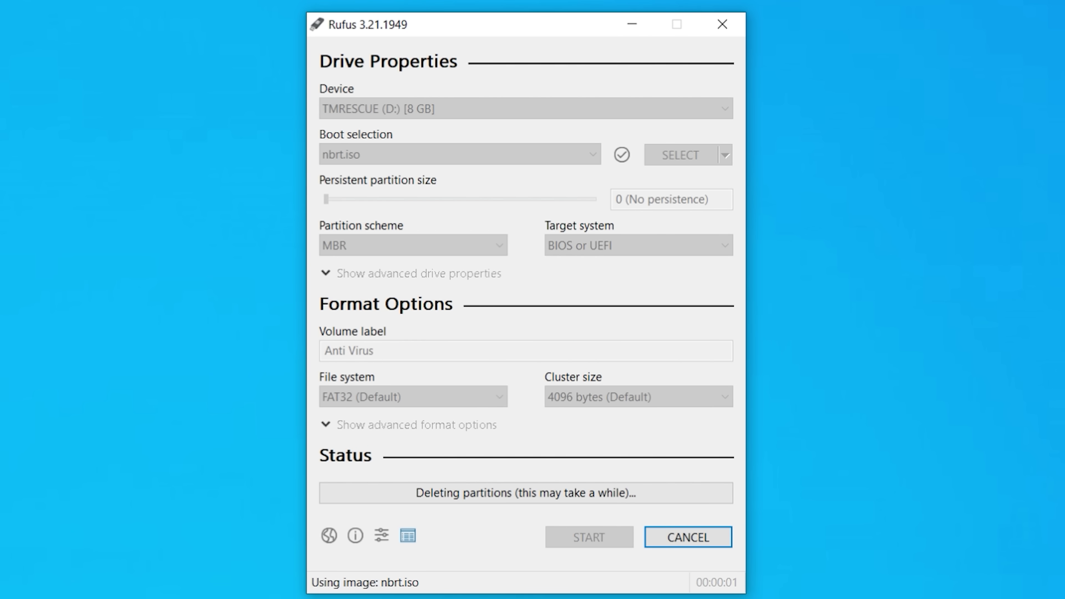